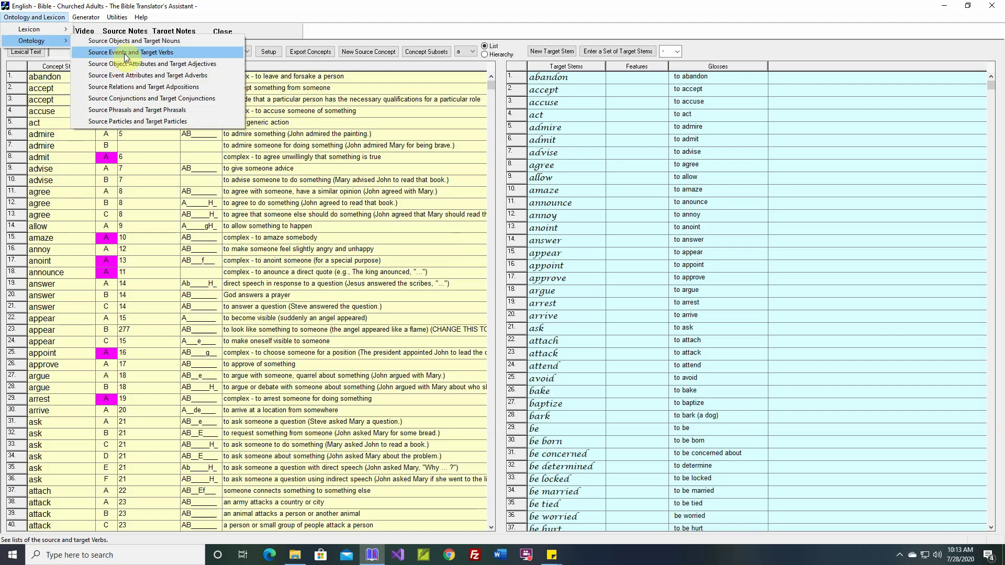
Open the ontology of source events and target verbs and look through the list of event concepts.
{"action": "left_click", "coordinate": [140, 54]}
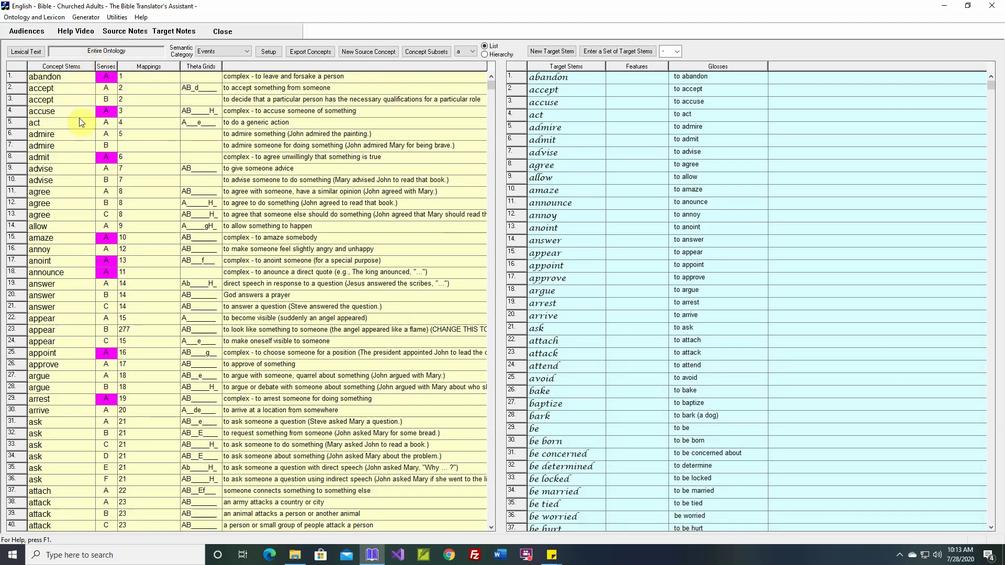
{"action": "double_click", "coordinate": [492, 514]}
{"action": "left_click", "coordinate": [492, 513]}
{"action": "double_click", "coordinate": [492, 513]}
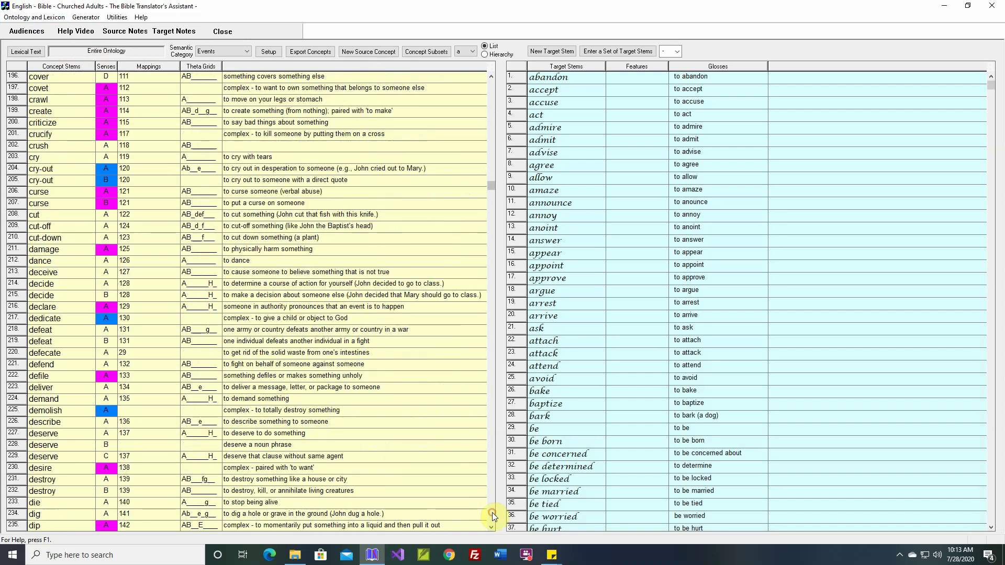
{"action": "left_click_drag", "start_coordinate": [492, 184], "coordinate": [494, 74]}
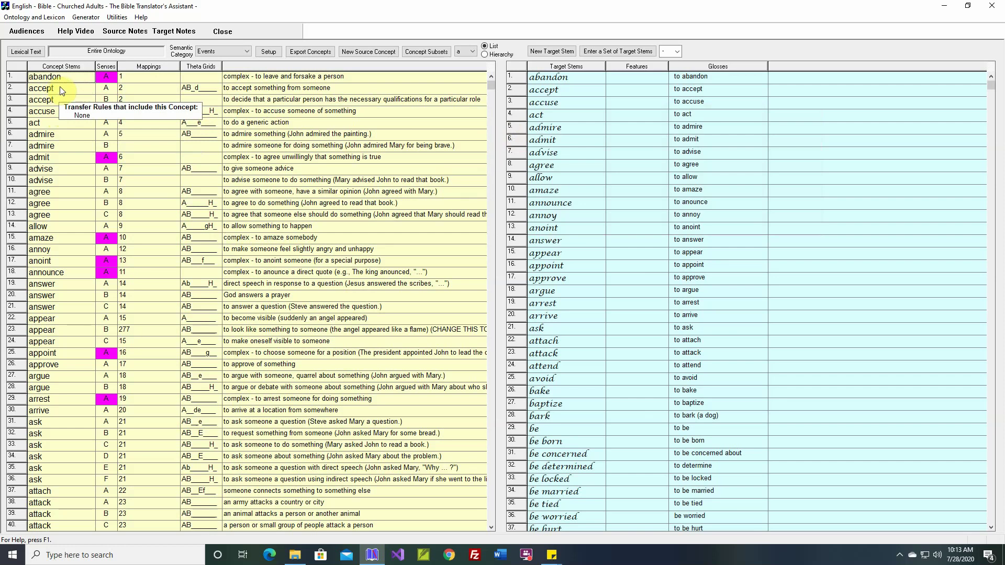
Add the target stems "appoint" (16) and "argue" (18) to the mappings of sense A of the concept "accept".
{"action": "mouse_move", "coordinate": [105, 94]}
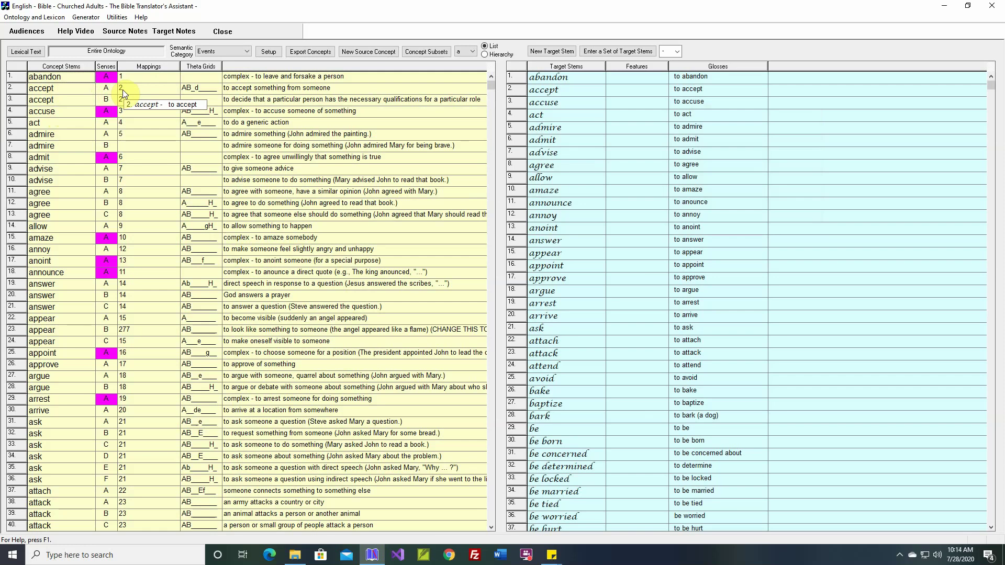
{"action": "left_click", "coordinate": [70, 87]}
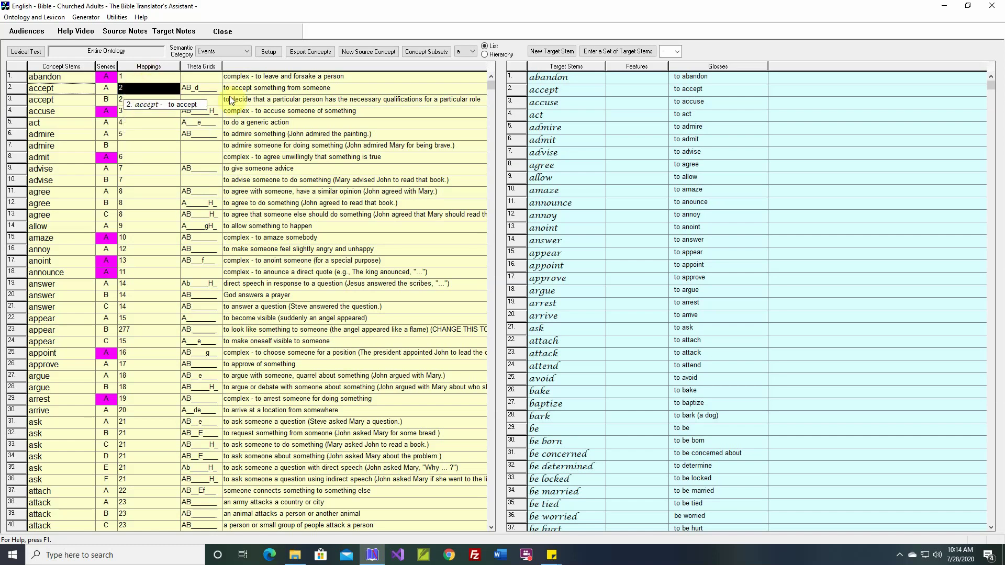
{"action": "left_click", "coordinate": [561, 92]}
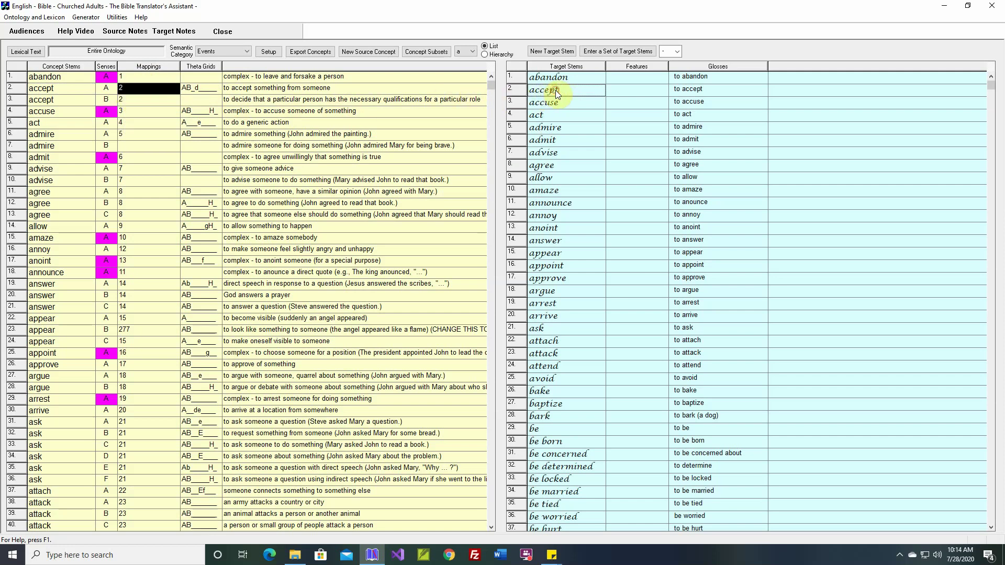
{"action": "mouse_move", "coordinate": [133, 93]}
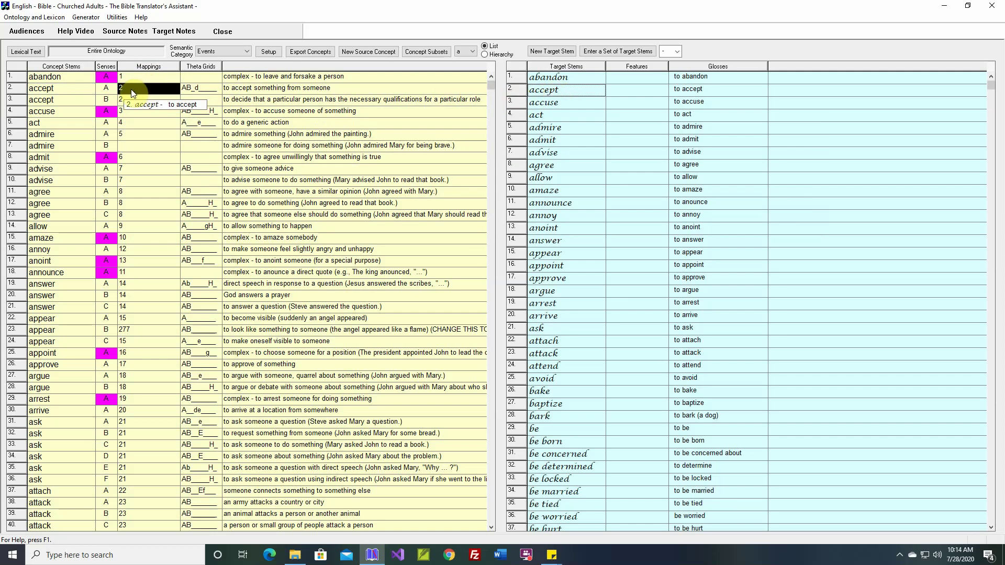
{"action": "left_click", "coordinate": [552, 267]}
{"action": "left_click", "coordinate": [552, 291]}
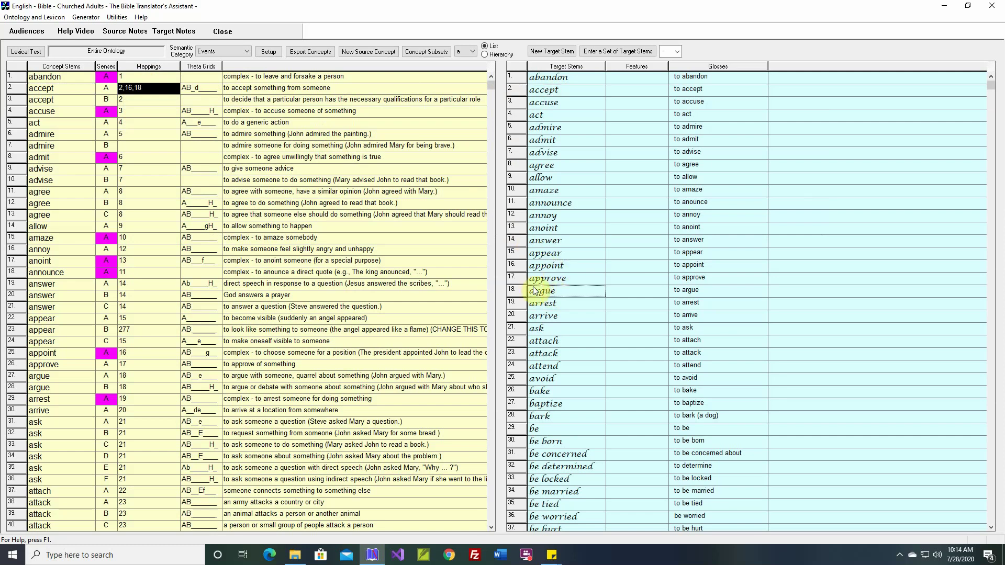
{"action": "mouse_move", "coordinate": [147, 93]}
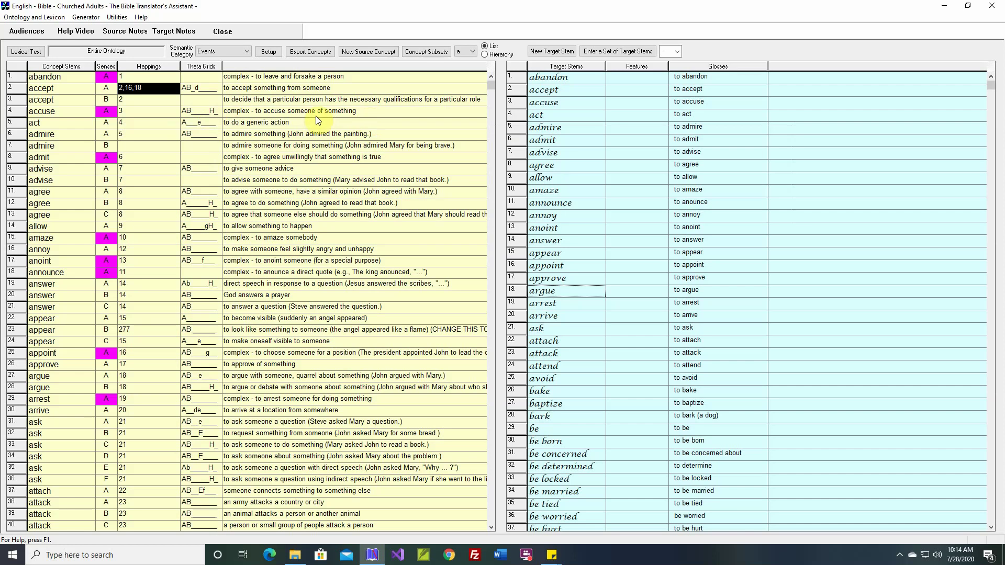
Remove the target stems "argue" and "appoint" from the mappings of sense A of "accept".
{"action": "left_click", "coordinate": [554, 289]}
{"action": "left_click", "coordinate": [549, 266]}
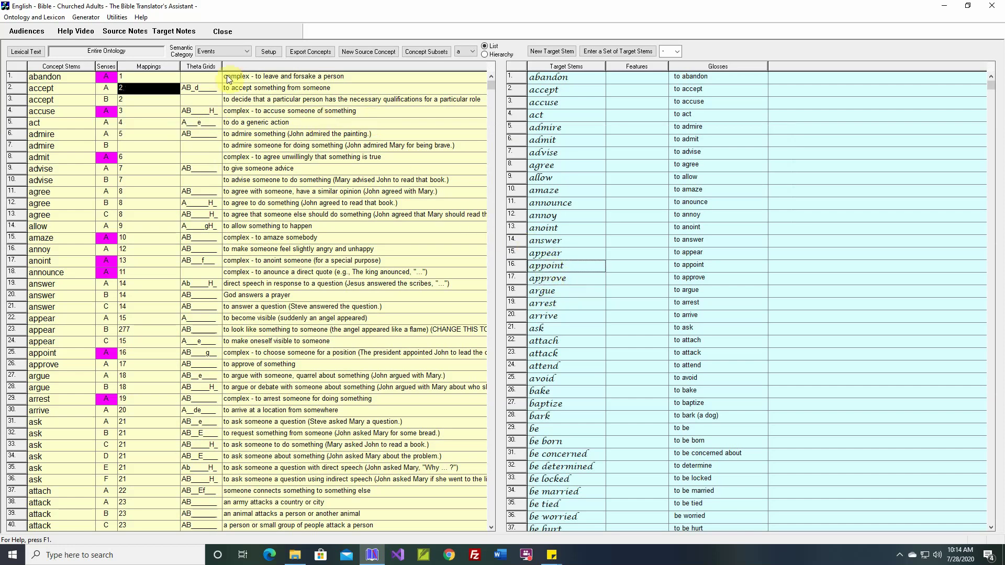
{"action": "mouse_move", "coordinate": [101, 87]}
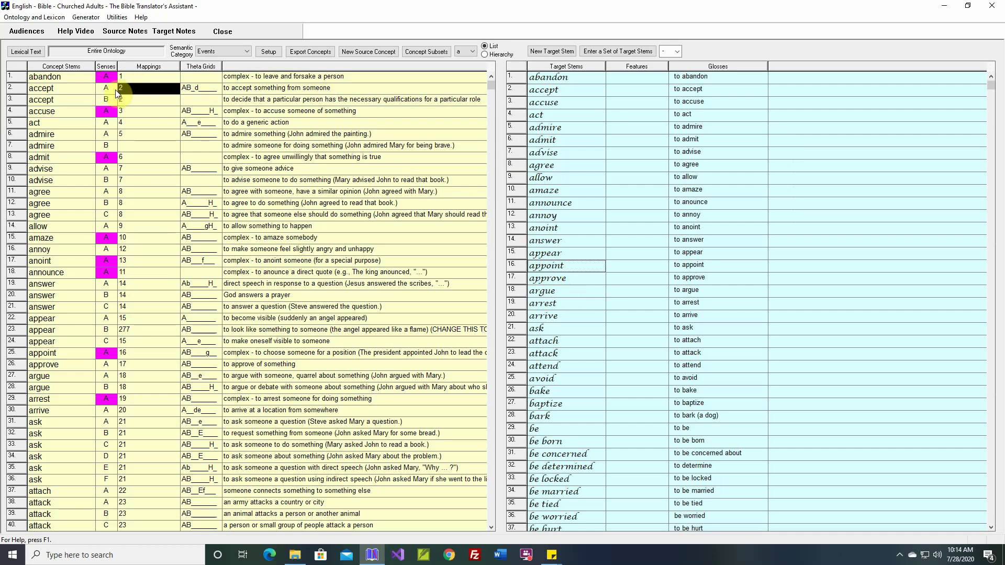
{"action": "left_click", "coordinate": [76, 90]}
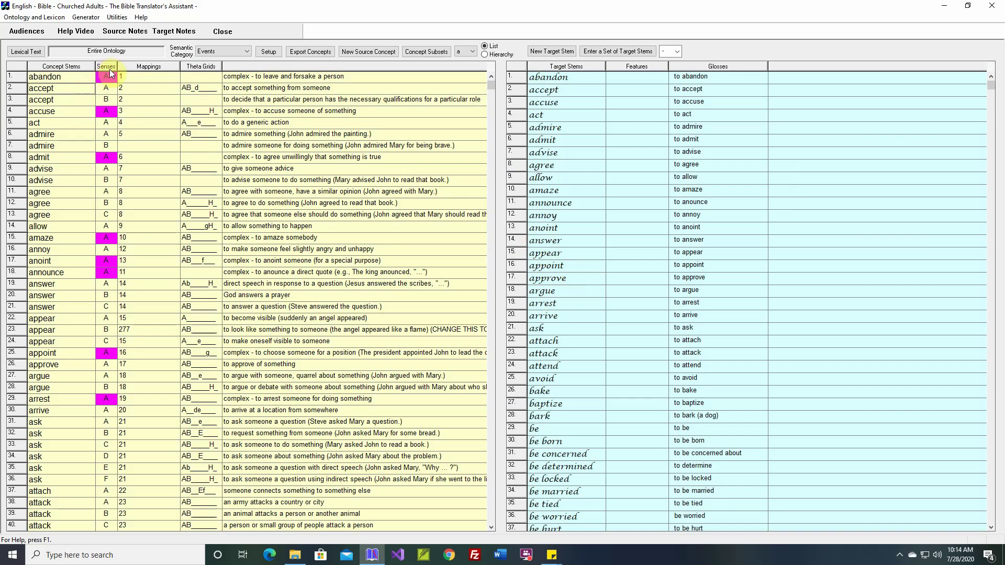
Examine the sense details of concepts such as "accuse", "amaze" and "ask", along with their theta grids.
{"action": "mouse_move", "coordinate": [107, 109]}
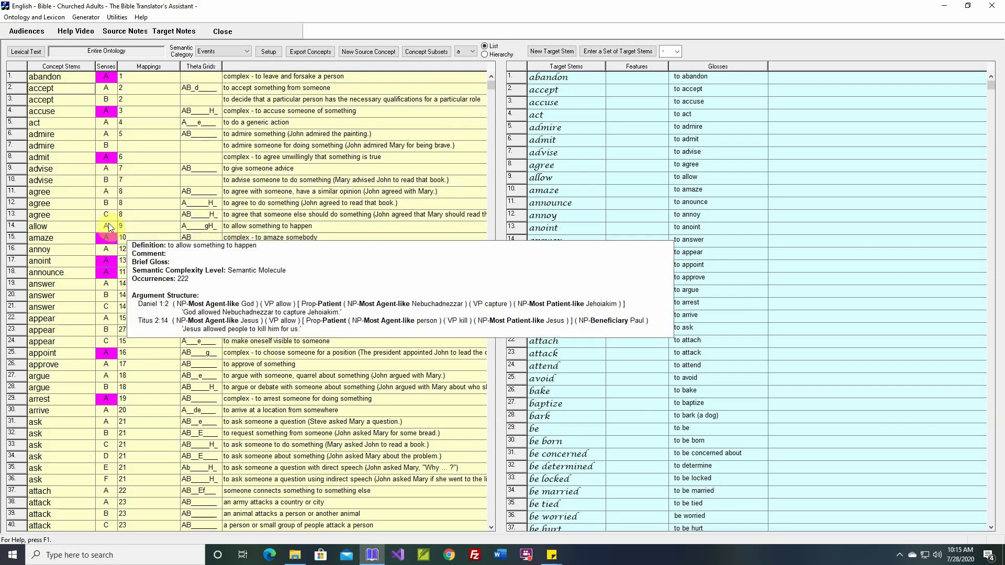
{"action": "mouse_move", "coordinate": [104, 236]}
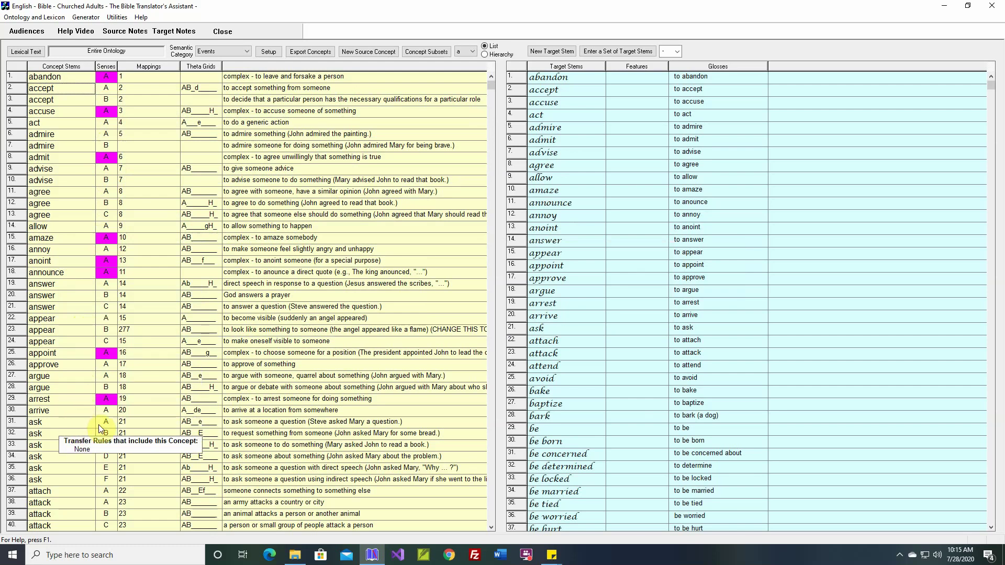
{"action": "mouse_move", "coordinate": [108, 428]}
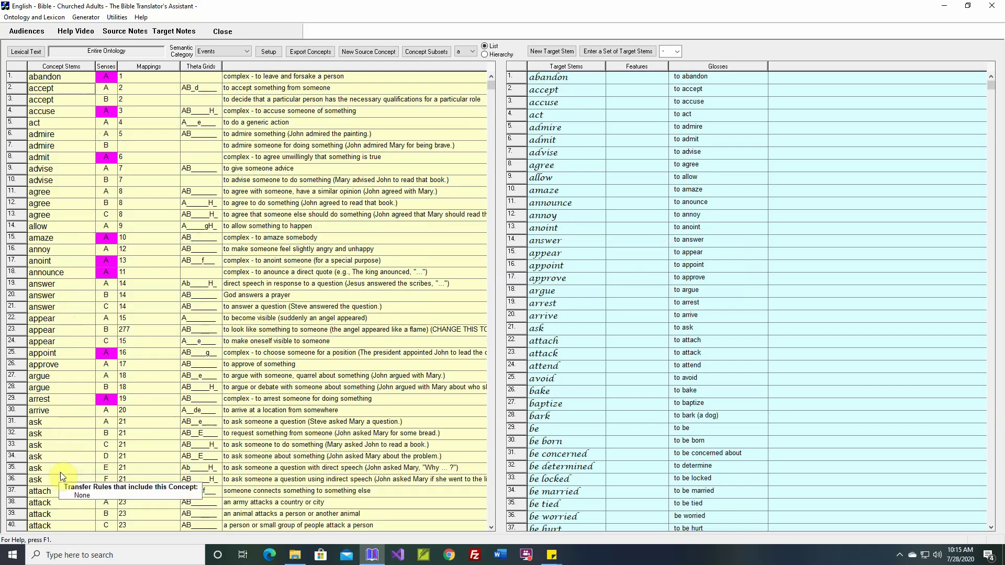
{"action": "mouse_move", "coordinate": [103, 482]}
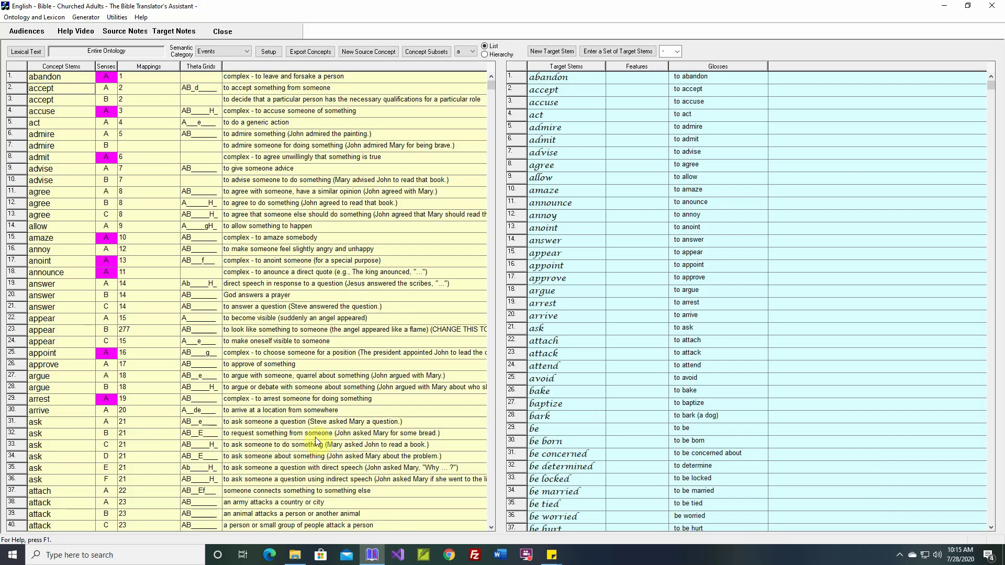
{"action": "mouse_move", "coordinate": [79, 450]}
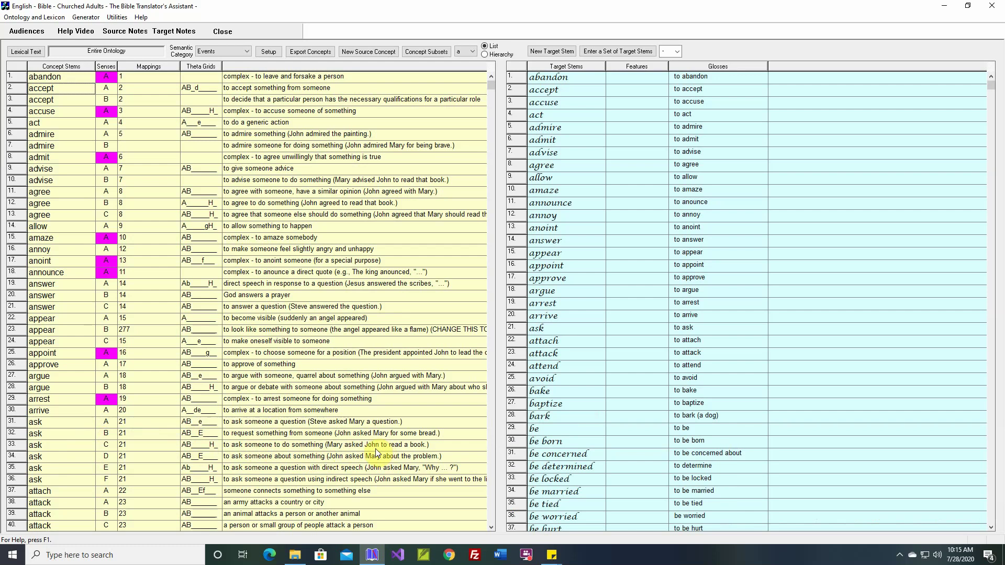
{"action": "mouse_move", "coordinate": [105, 461]}
{"action": "mouse_move", "coordinate": [199, 484]}
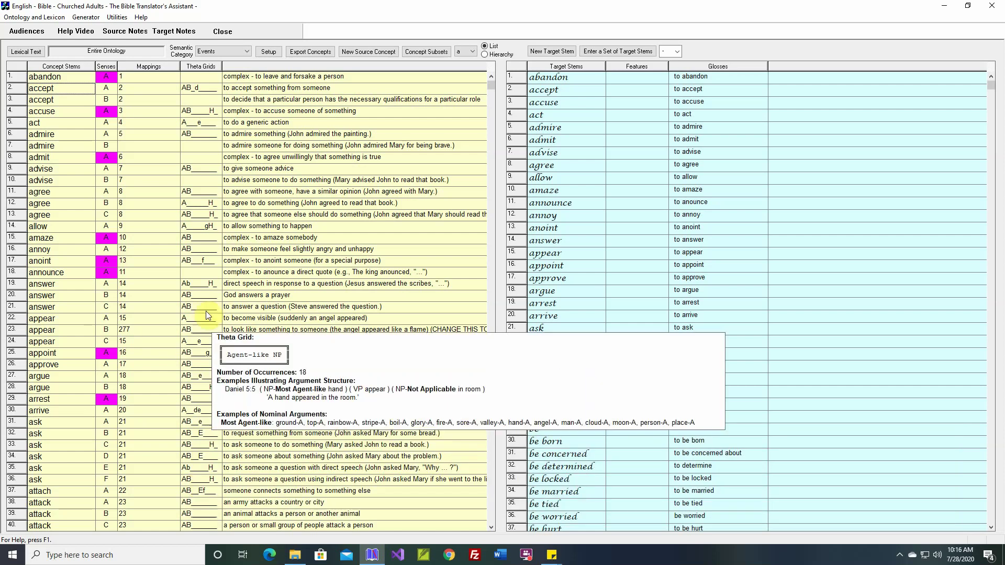
Open the dialog for entering a new target stem and cancel it without adding one.
{"action": "left_click", "coordinate": [557, 52]}
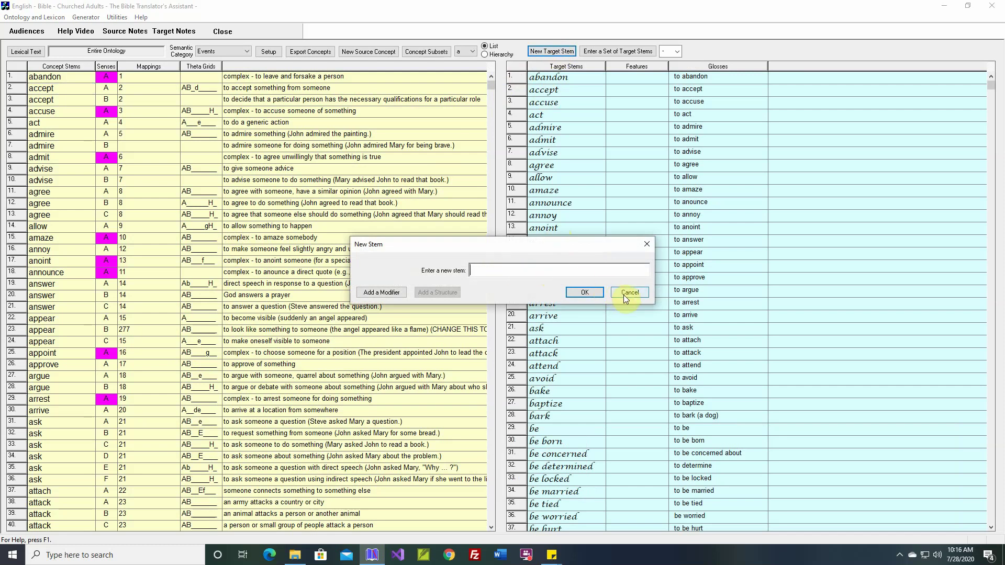
{"action": "left_click", "coordinate": [623, 294]}
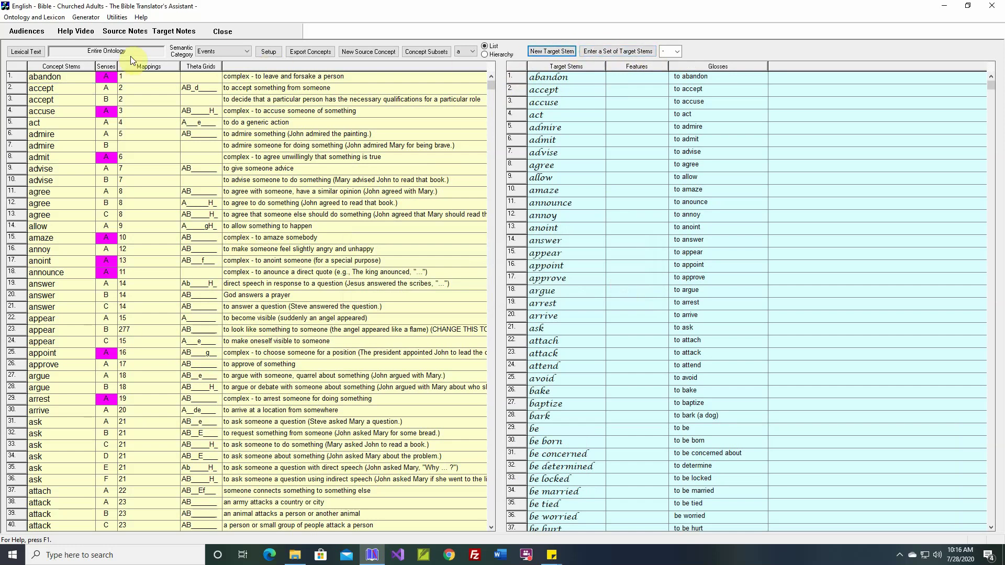
Limit the event concepts to the lexical text from Ruth 1:1 to Ruth 1:22 and look through the list.
{"action": "left_click", "coordinate": [33, 53]}
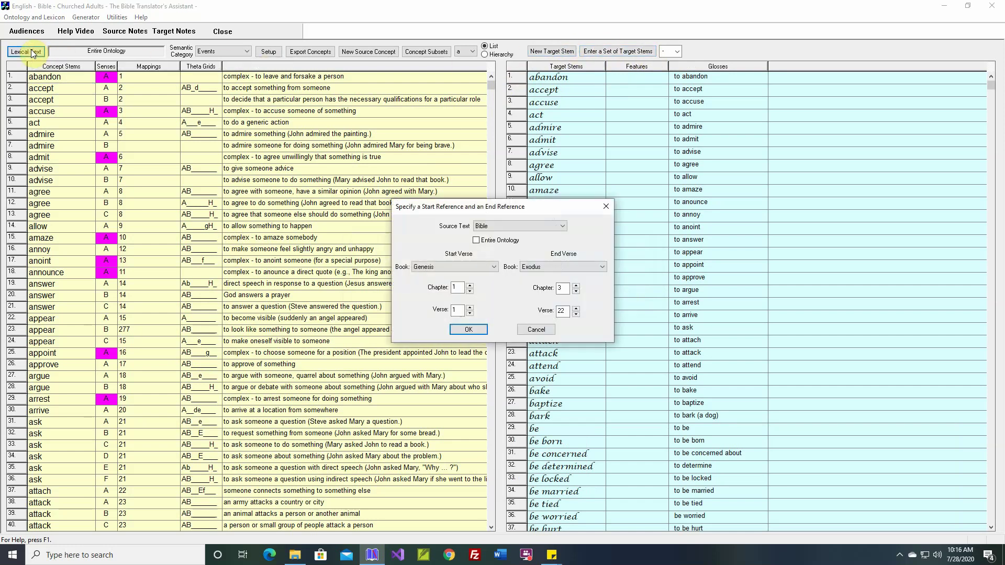
{"action": "left_click", "coordinate": [437, 267]}
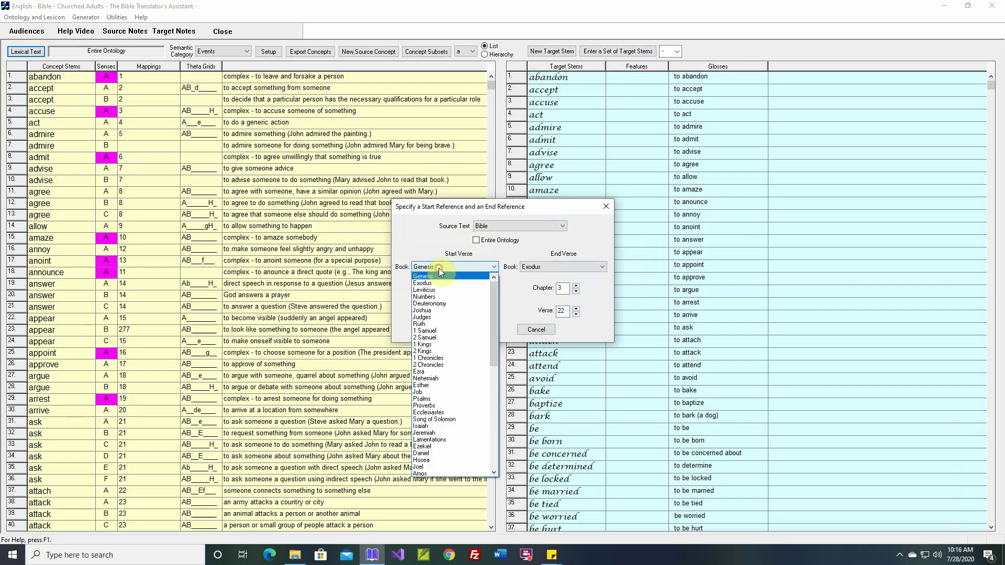
{"action": "left_click", "coordinate": [432, 324]}
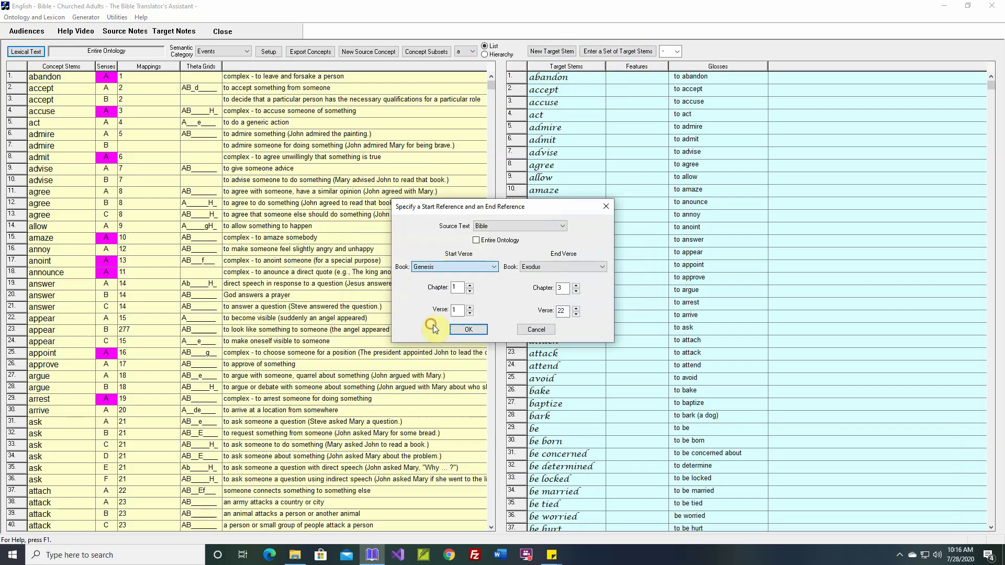
{"action": "left_click", "coordinate": [546, 271]}
{"action": "left_click", "coordinate": [575, 320]}
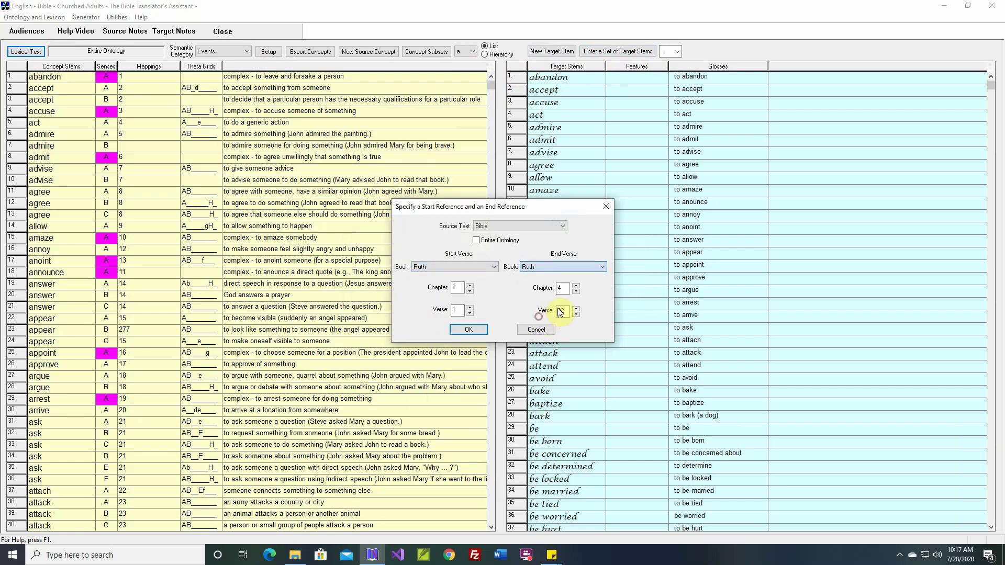
{"action": "left_click", "coordinate": [576, 291]}
{"action": "left_click", "coordinate": [576, 291]}
{"action": "left_click", "coordinate": [577, 291]}
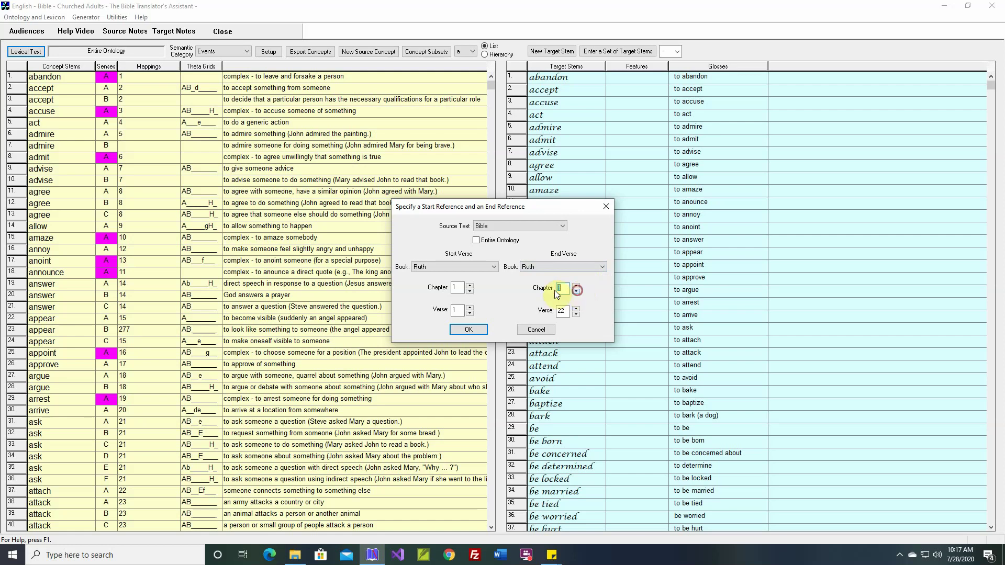
{"action": "left_click", "coordinate": [472, 332]}
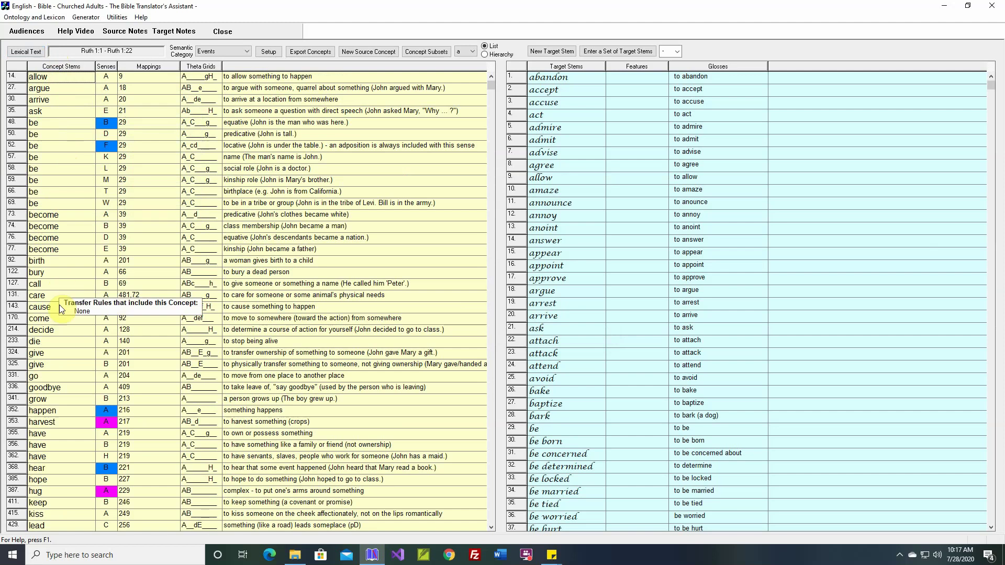
{"action": "left_click", "coordinate": [491, 516]}
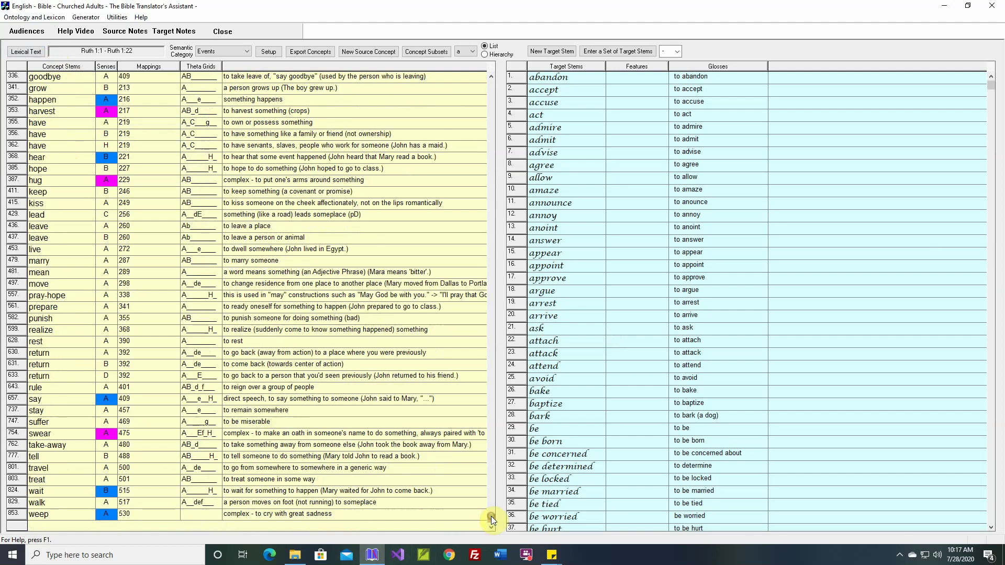
{"action": "left_click", "coordinate": [491, 92]}
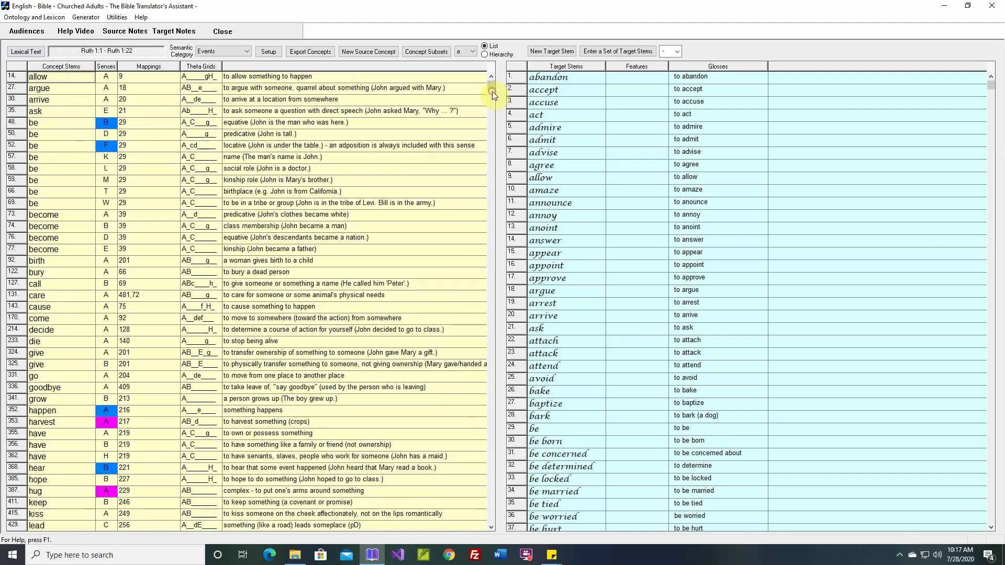
Set the lexical text back to the entire ontology and keep Events as the semantic category.
{"action": "left_click", "coordinate": [33, 53]}
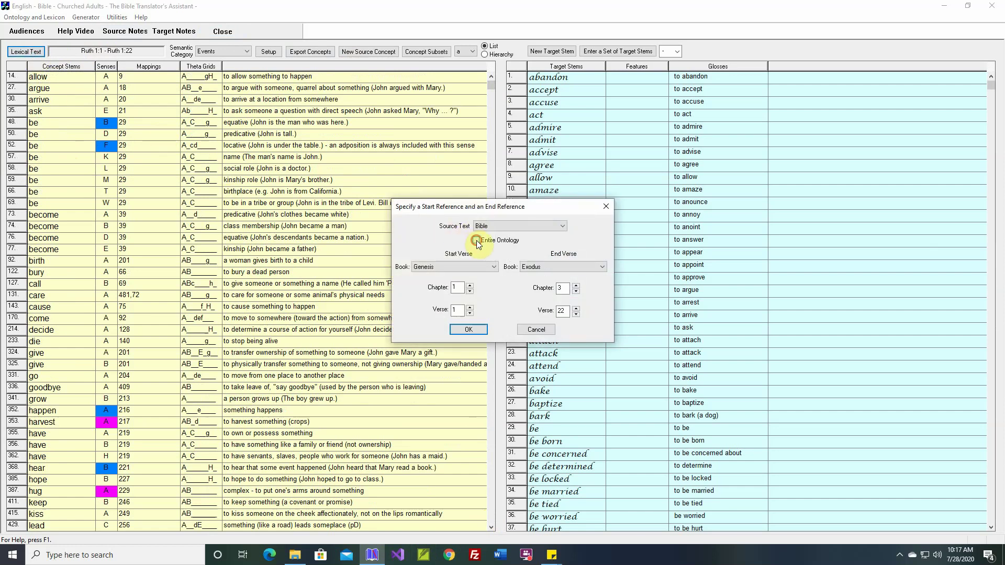
{"action": "left_click", "coordinate": [494, 243]}
{"action": "left_click", "coordinate": [469, 330]}
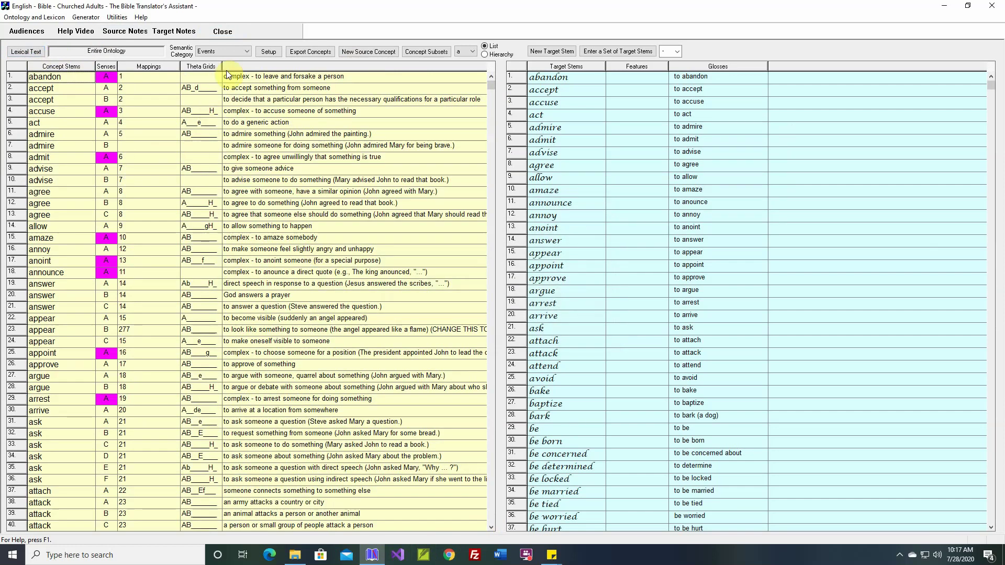
{"action": "left_click", "coordinate": [247, 52]}
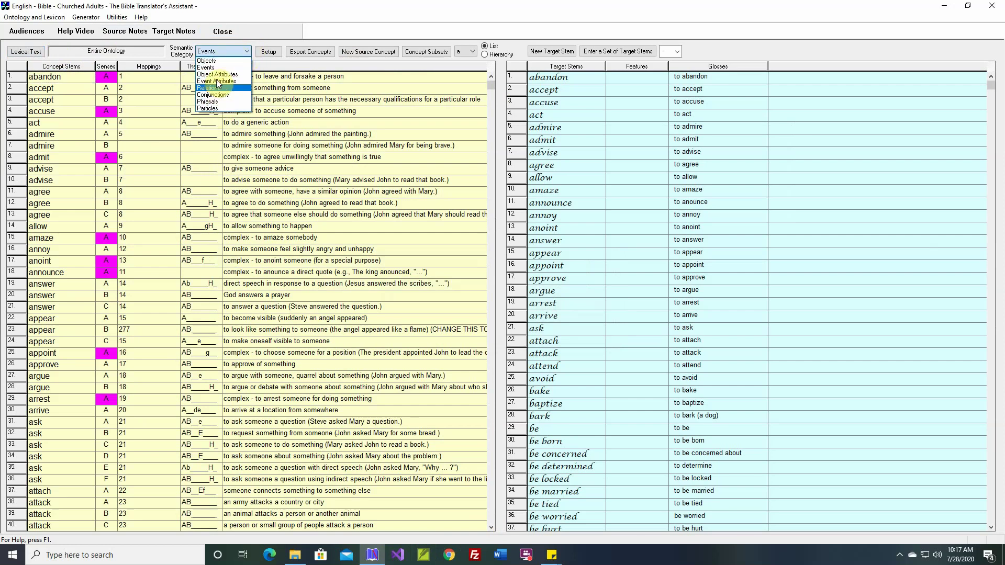
{"action": "left_click", "coordinate": [221, 68]}
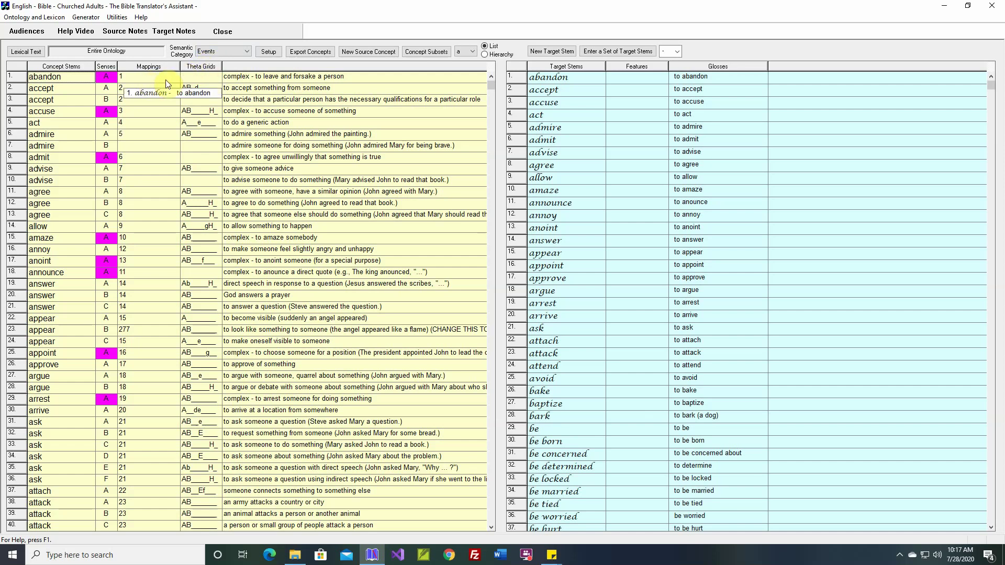
View the Lexicon and Ontology Setup dialog and the dialog for exporting concepts, closing both without changes.
{"action": "left_click", "coordinate": [268, 53]}
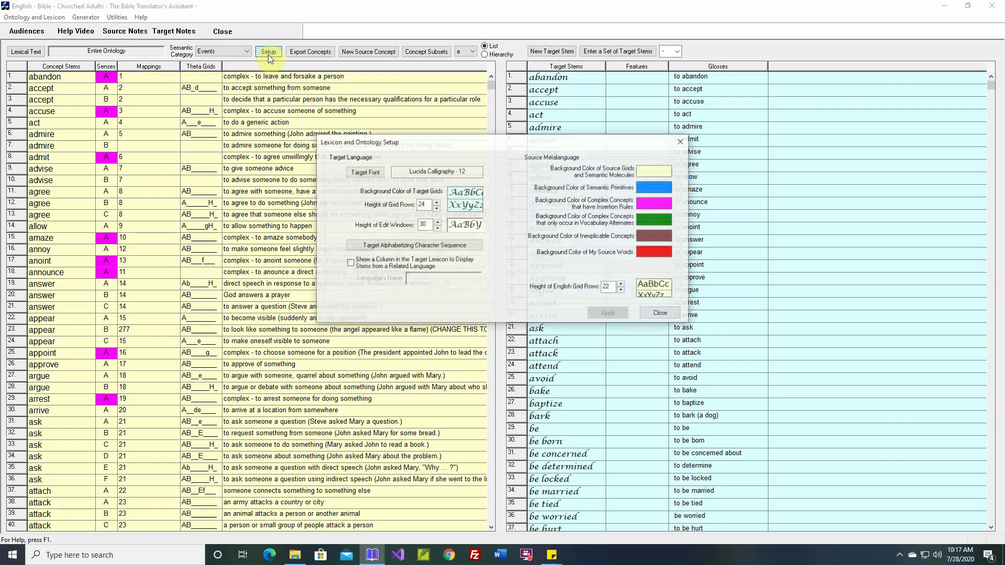
{"action": "left_click", "coordinate": [655, 314]}
{"action": "left_click", "coordinate": [313, 52]}
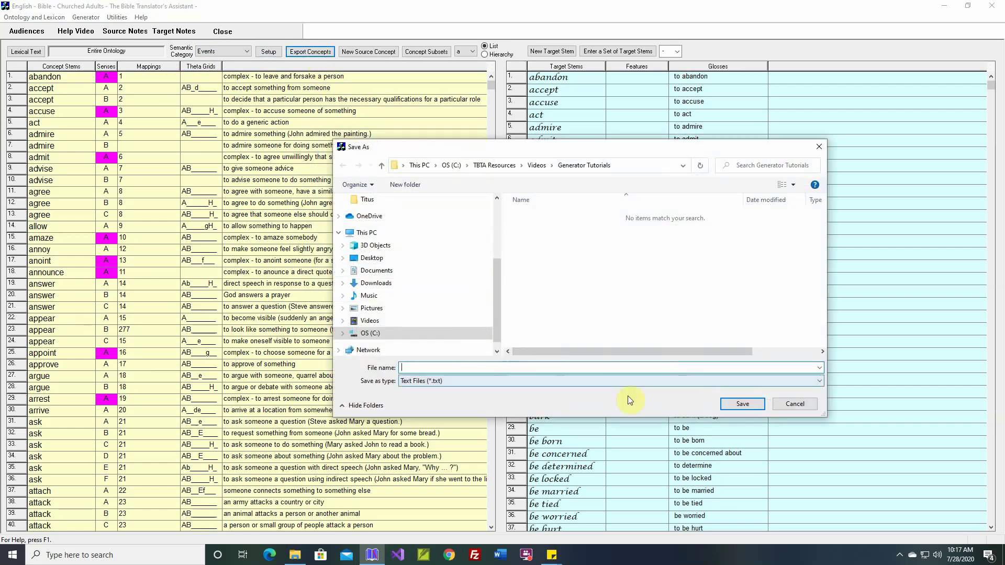
{"action": "left_click", "coordinate": [791, 405]}
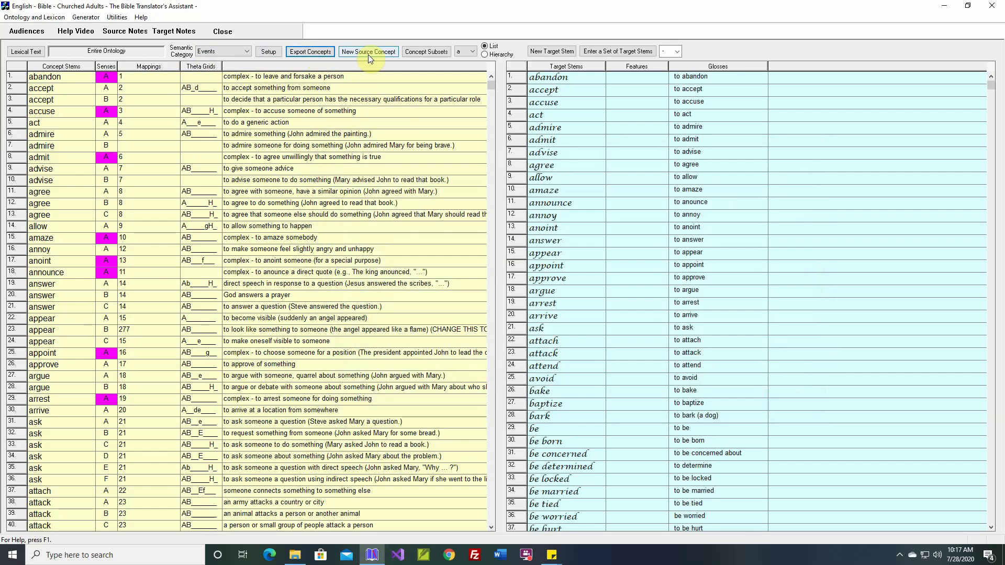
View the dialog for entering a new source concept and the category selection for event concept subsets, cancelling both.
{"action": "left_click", "coordinate": [368, 55]}
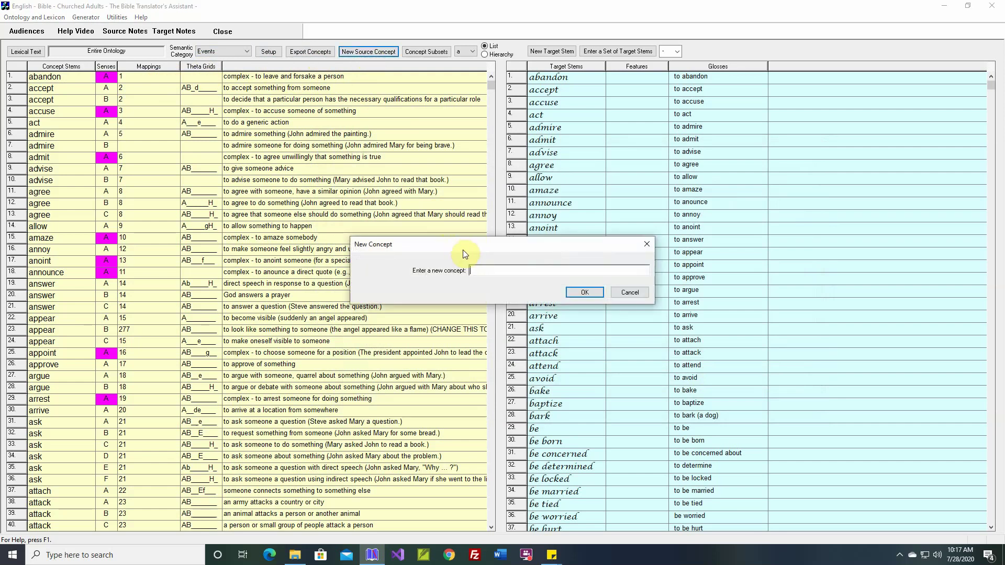
{"action": "left_click", "coordinate": [628, 293]}
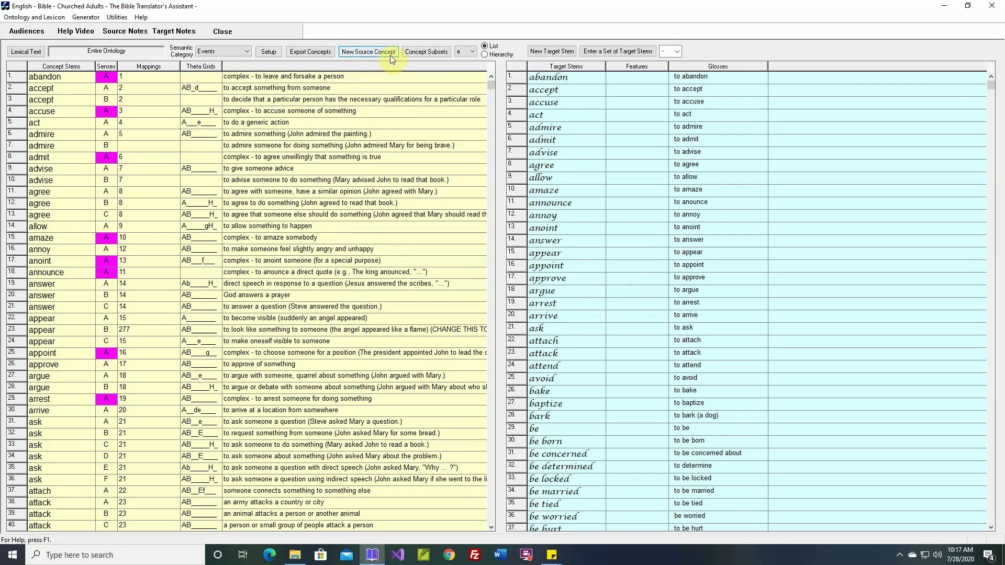
{"action": "left_click", "coordinate": [430, 53]}
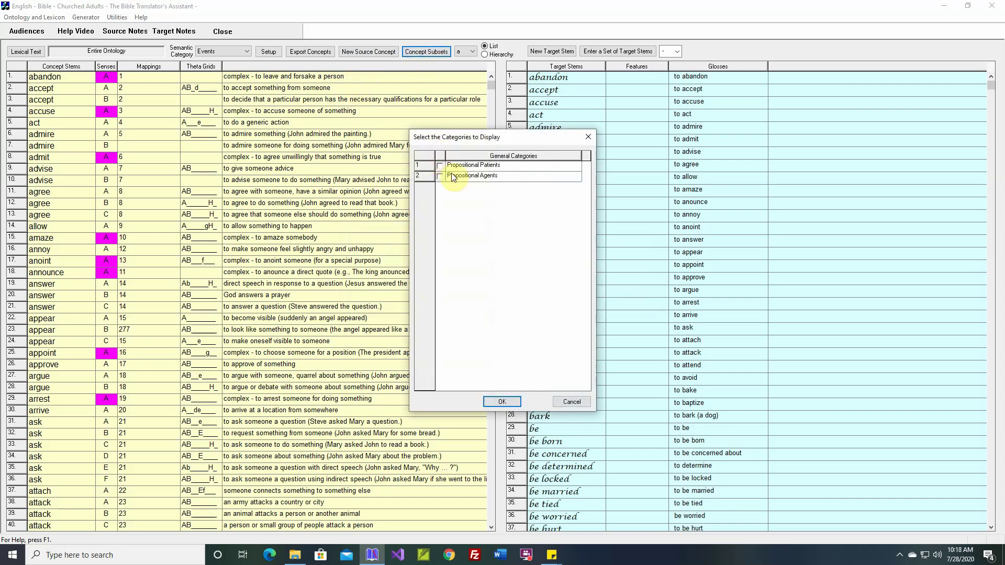
{"action": "left_click", "coordinate": [566, 401]}
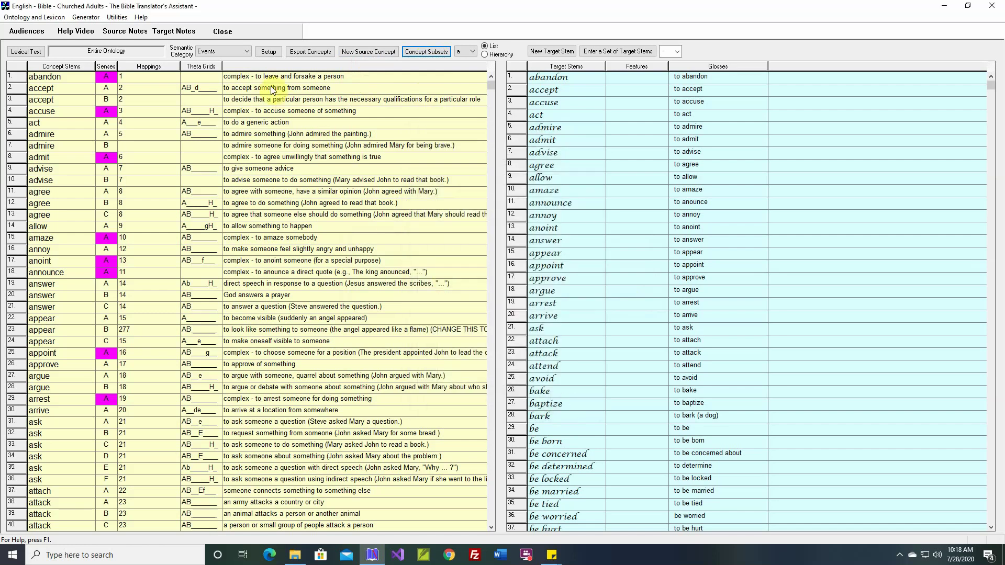
Change the semantic category to Object Attributes and display only the Ordinal Numbers subset of concepts.
{"action": "left_click", "coordinate": [231, 53]}
{"action": "left_click", "coordinate": [227, 68]}
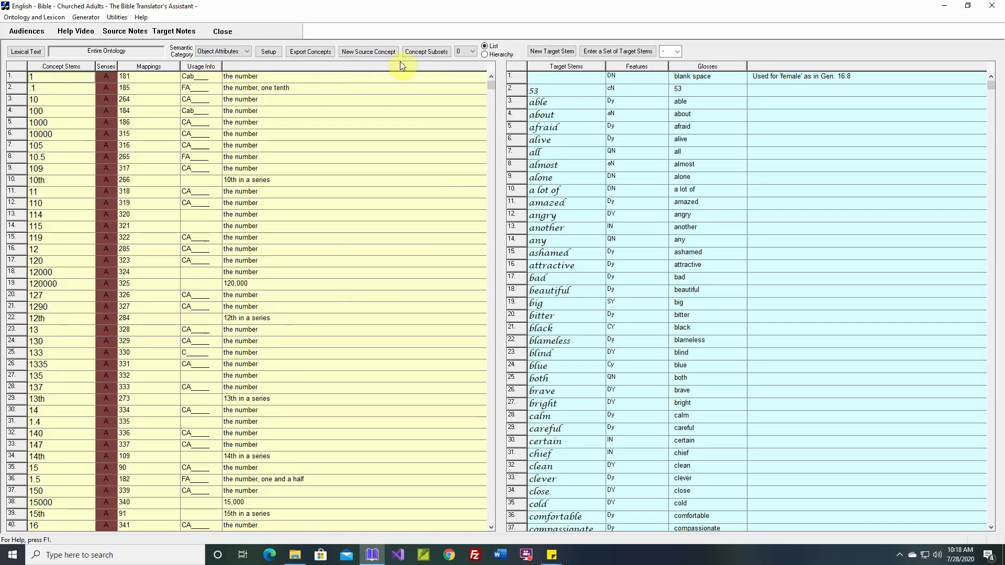
{"action": "left_click", "coordinate": [418, 53]}
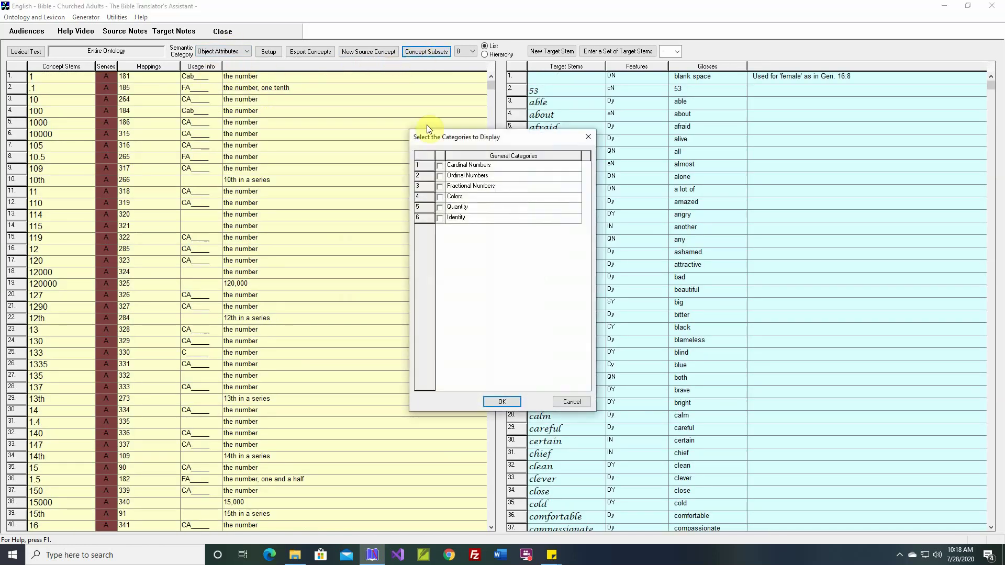
{"action": "left_click", "coordinate": [440, 176]}
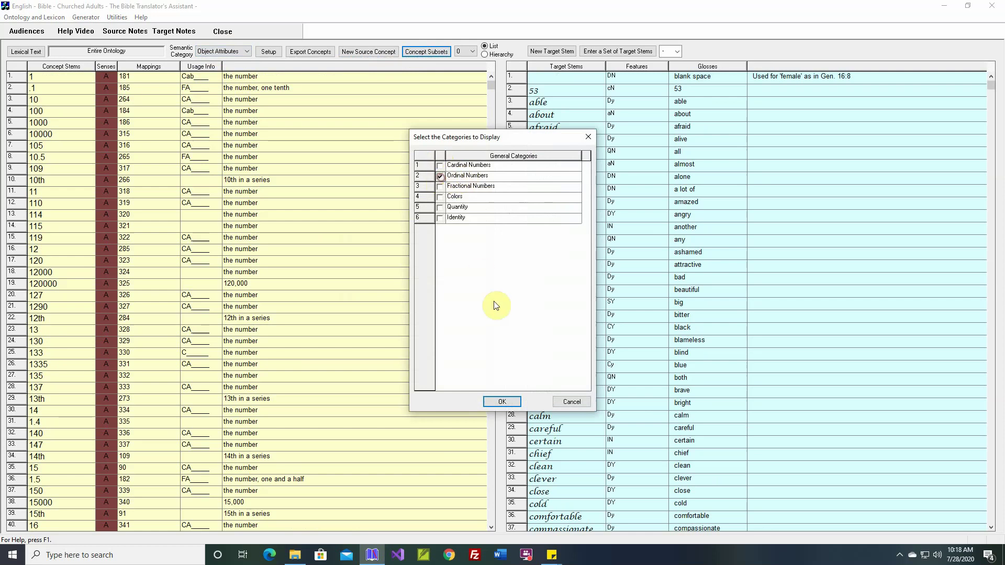
{"action": "left_click", "coordinate": [501, 401]}
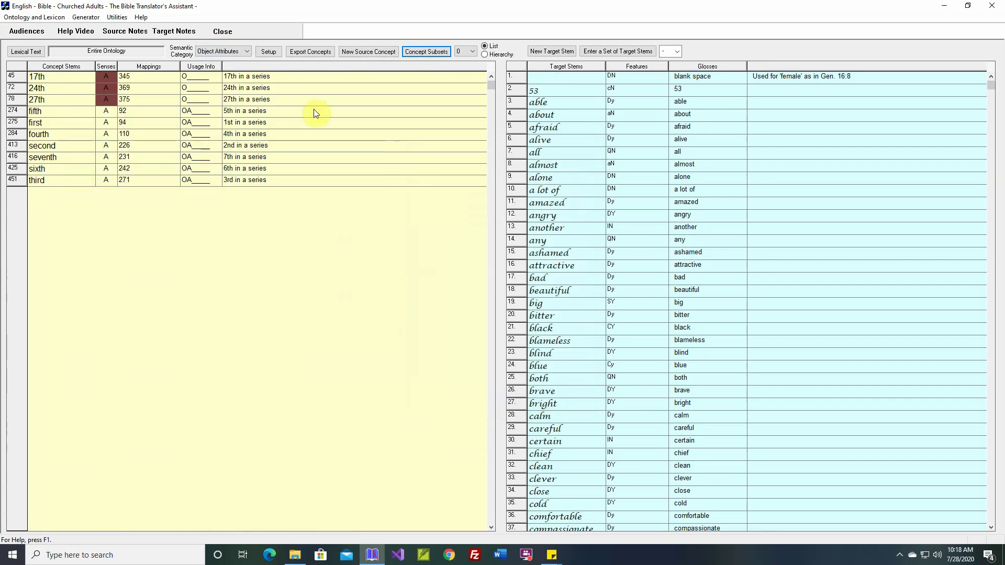
Remove the subset filter to list all object attributes, and jump to the concepts starting with m.
{"action": "left_click", "coordinate": [425, 55]}
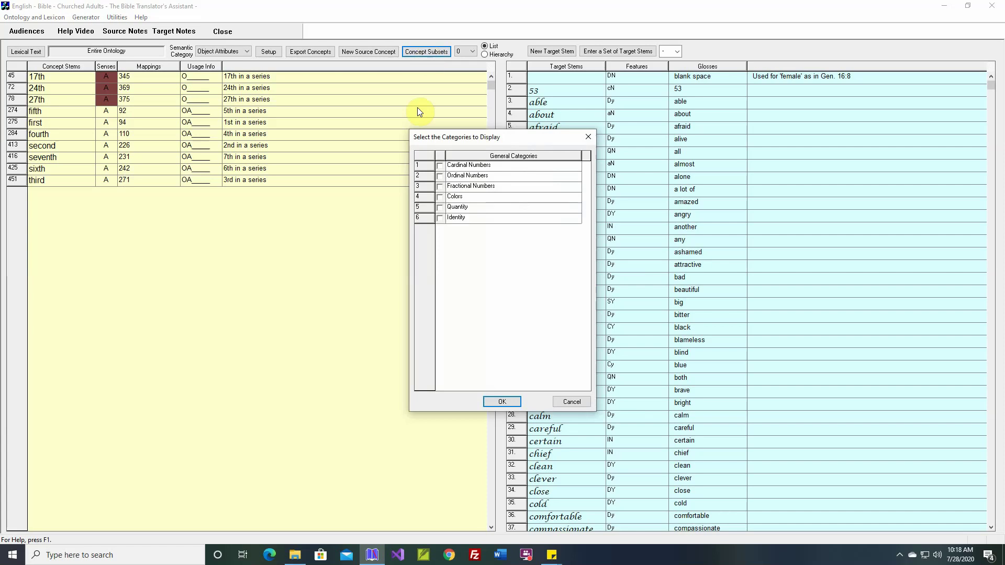
{"action": "left_click", "coordinate": [501, 402]}
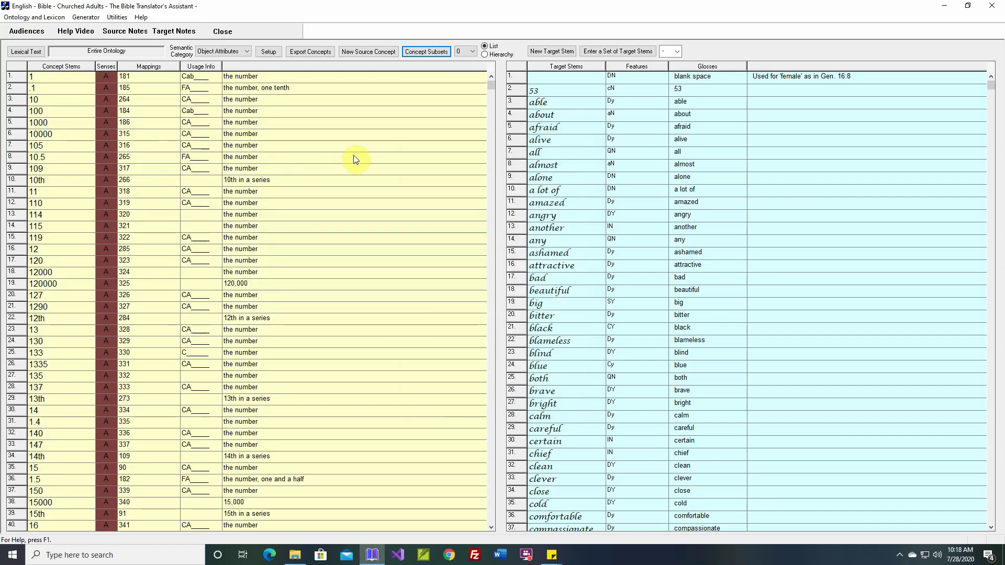
{"action": "left_click", "coordinate": [472, 51]}
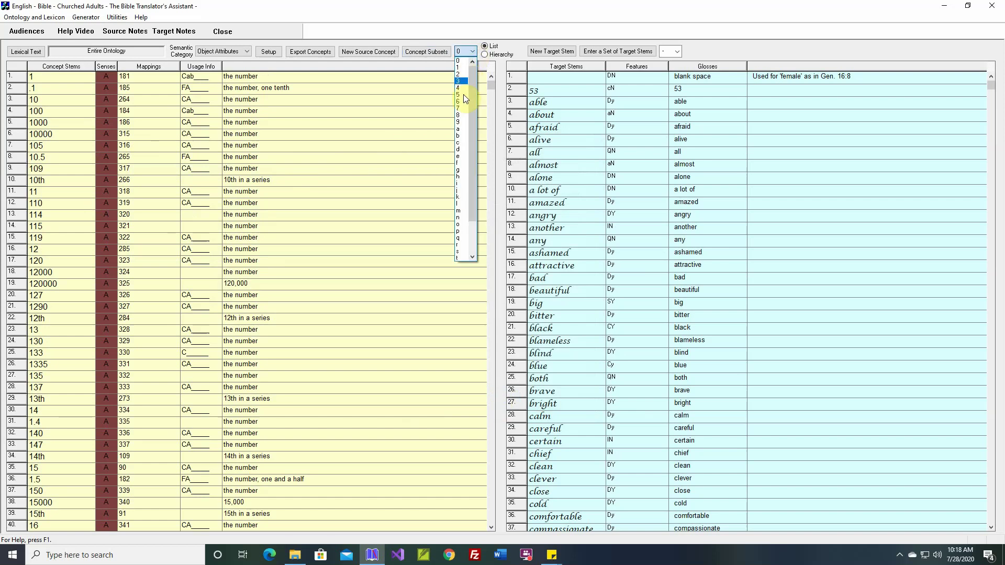
{"action": "left_click", "coordinate": [461, 211]}
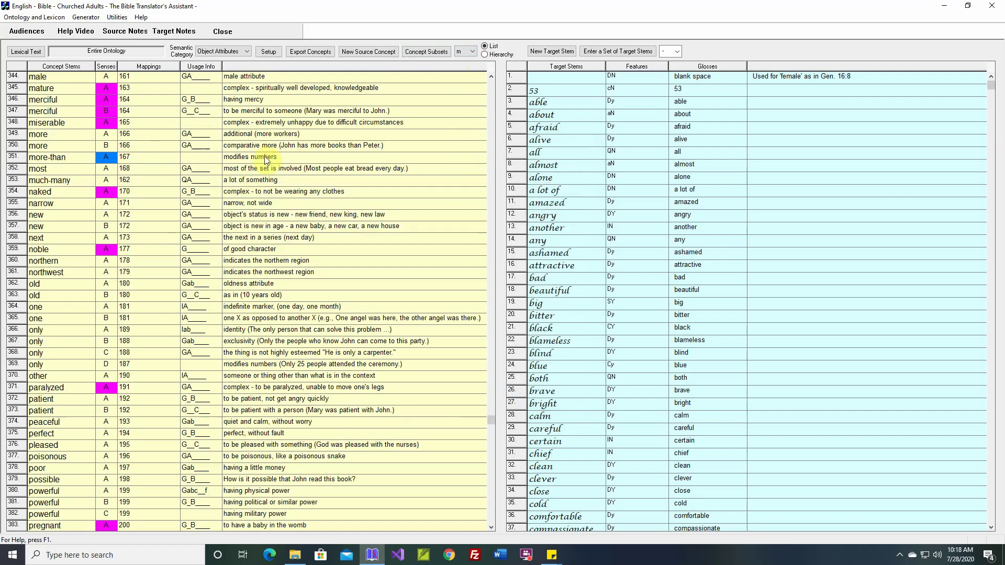
View the object attributes as a hierarchy, and return to the list view.
{"action": "left_click", "coordinate": [484, 55]}
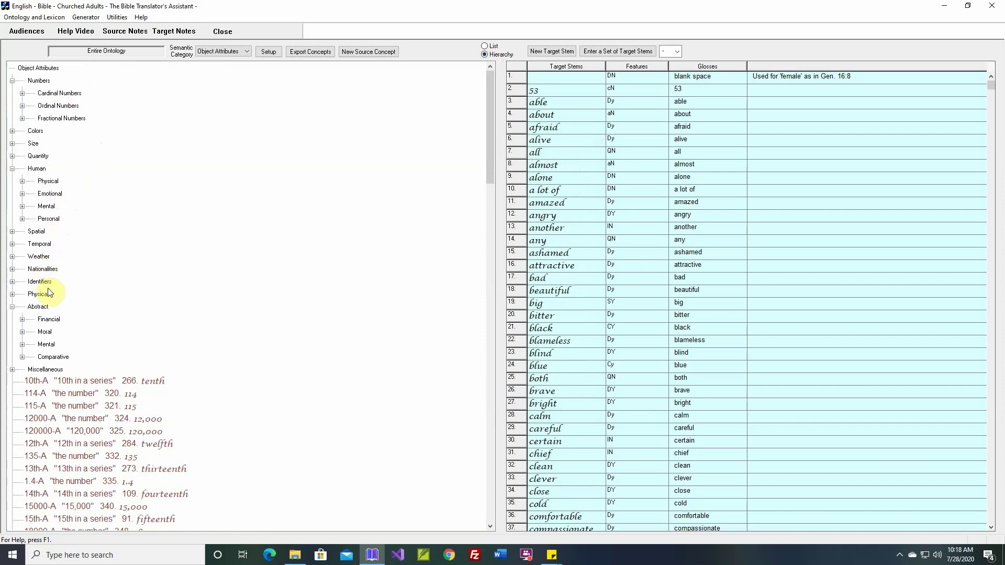
{"action": "left_click", "coordinate": [487, 48]}
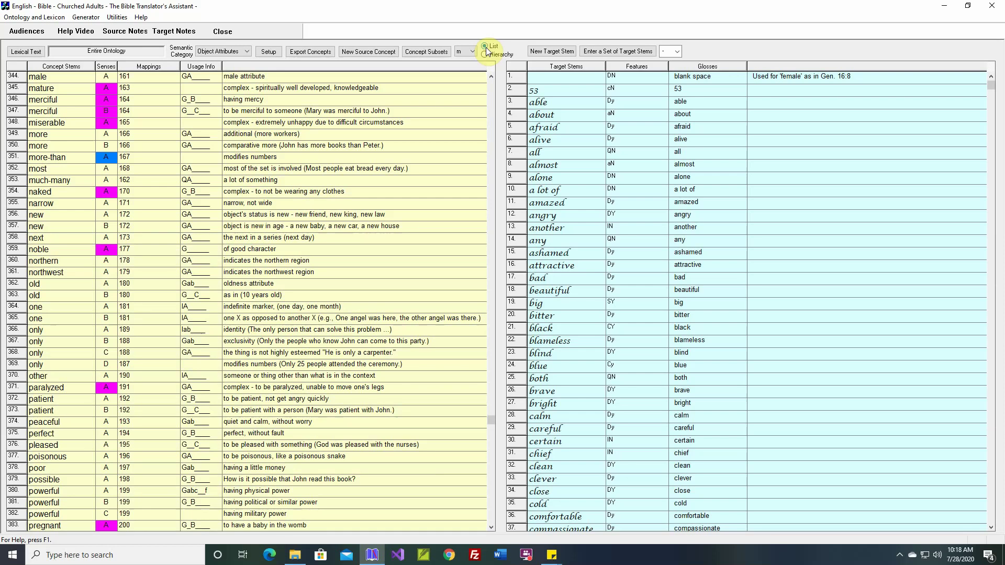